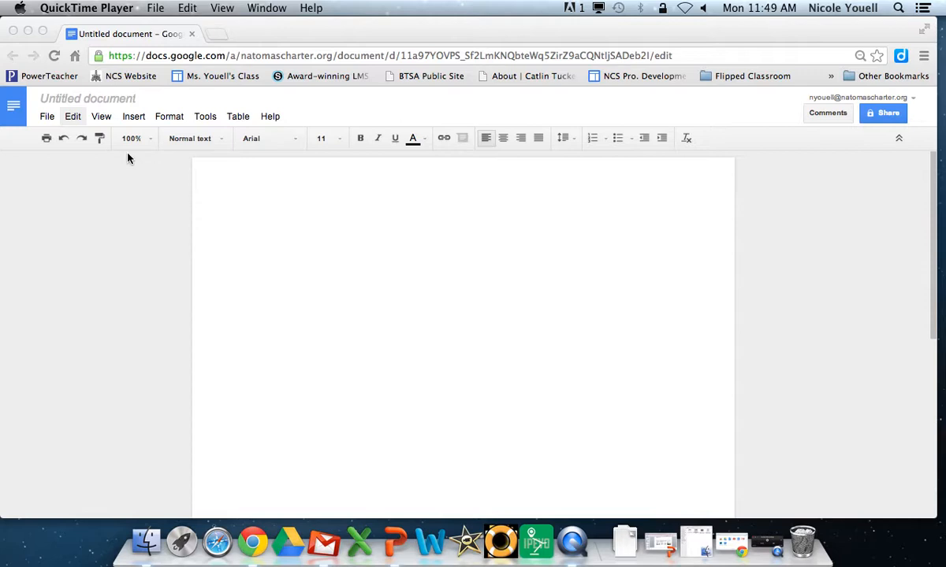
Step: Switch the blank document's font to Cambria and its size to 12 pt
left_click(258, 143)
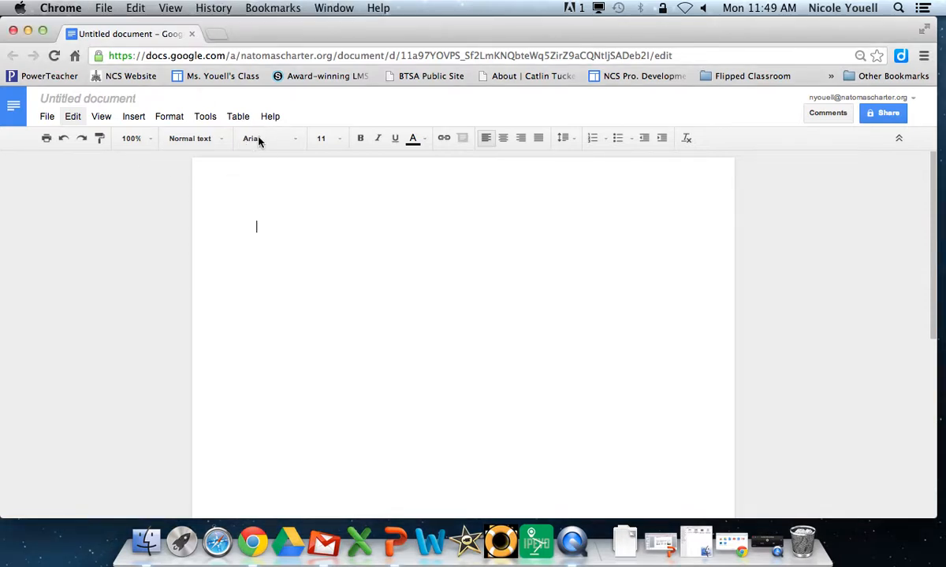
left_click(297, 142)
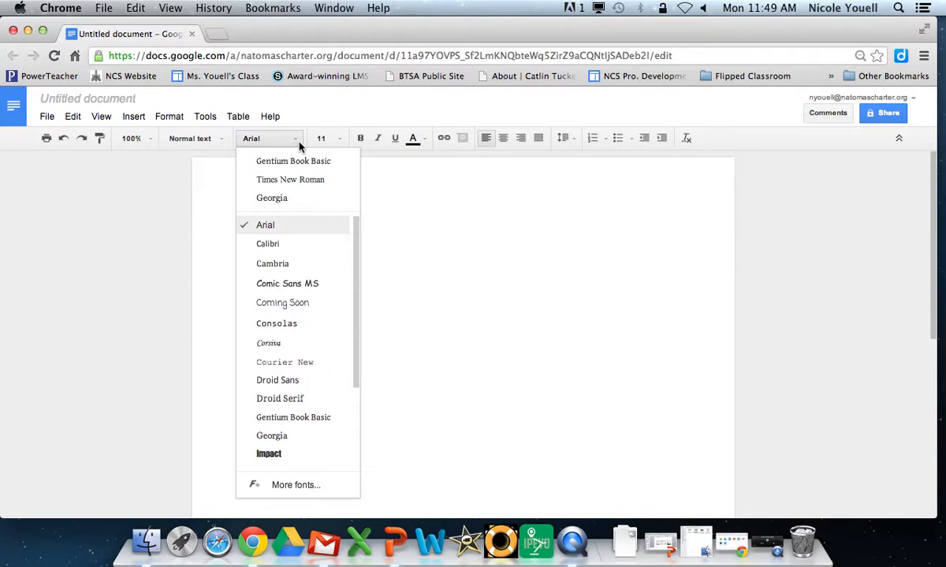
left_click(293, 267)
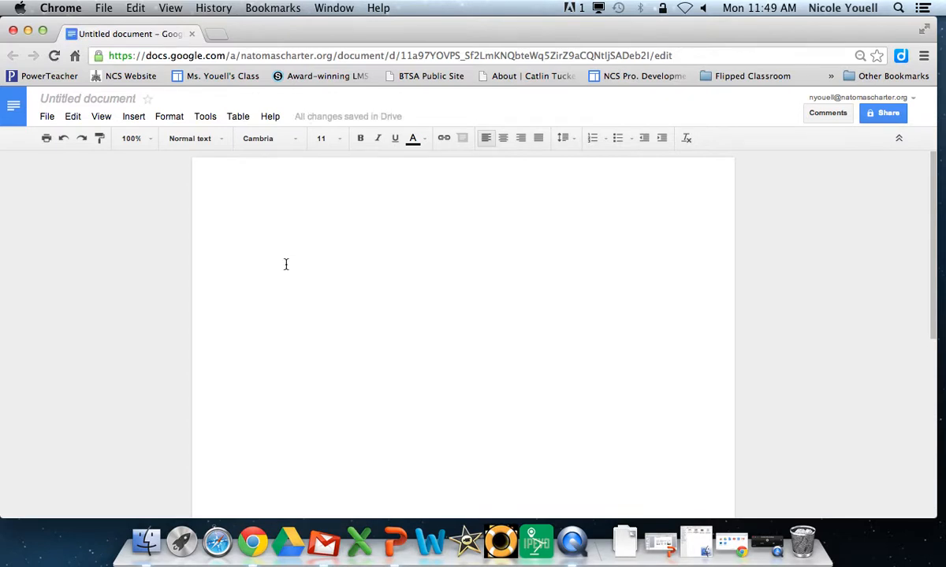
left_click(329, 138)
left_click(318, 233)
Step: Accept Page setup with 1-inch margins on all sides, then bring up the Insert menu
left_click(45, 118)
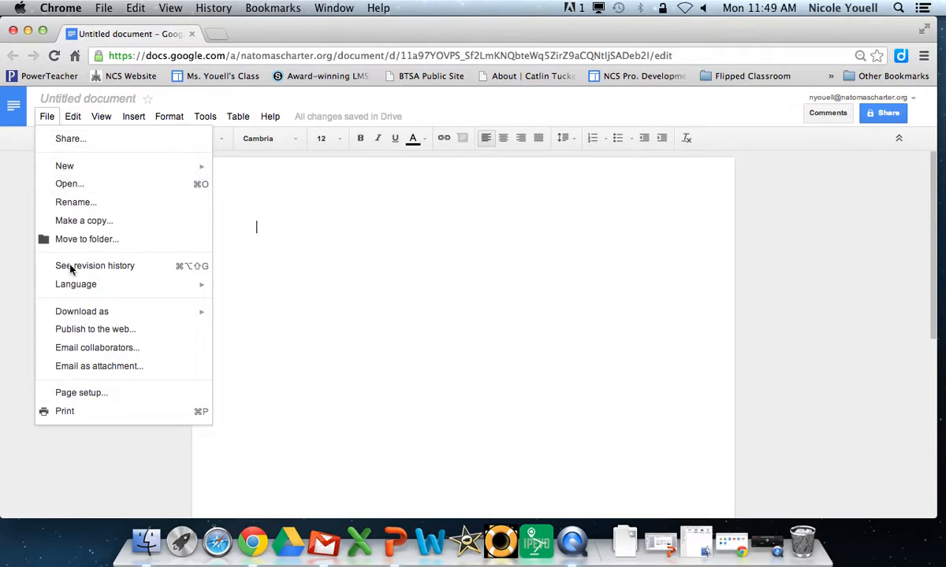
left_click(87, 394)
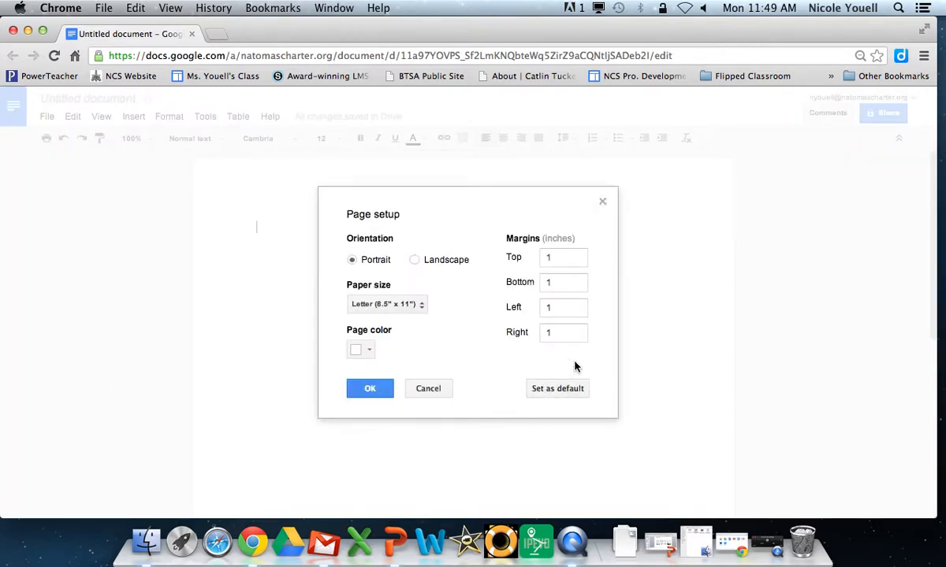
left_click(369, 390)
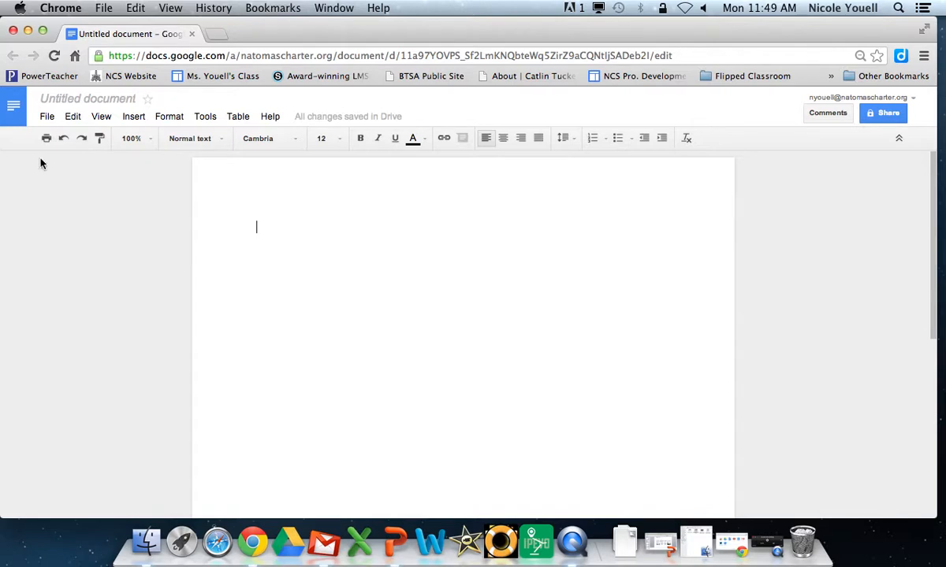
left_click(141, 124)
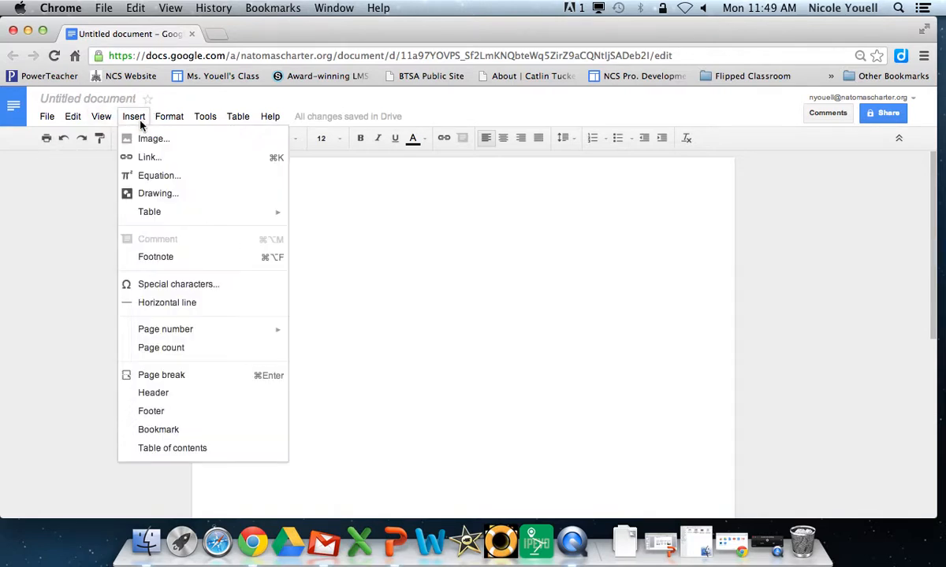
Step: Add a header with the author's surname and an automatic page number, aligned right
left_click(155, 400)
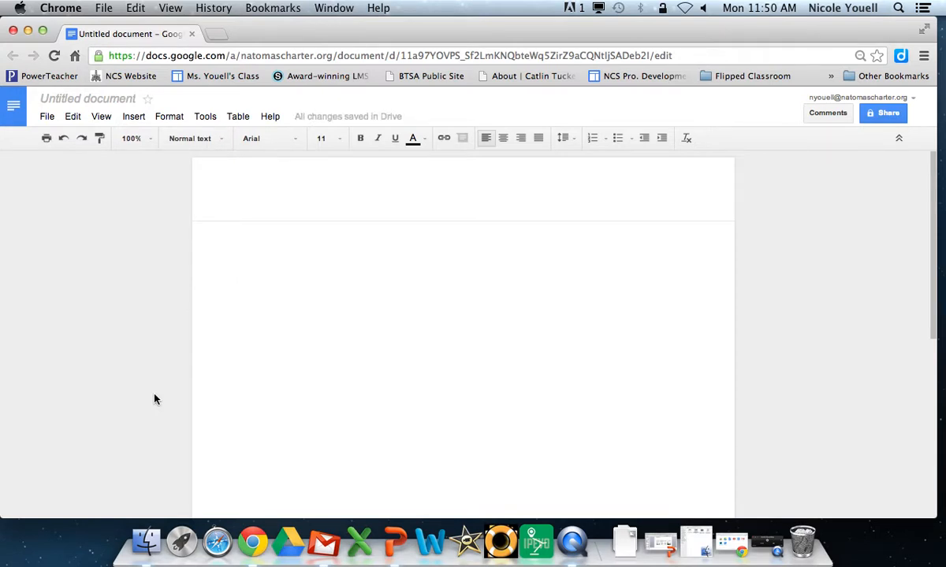
key("Return")
key("Return")
type("Youell")
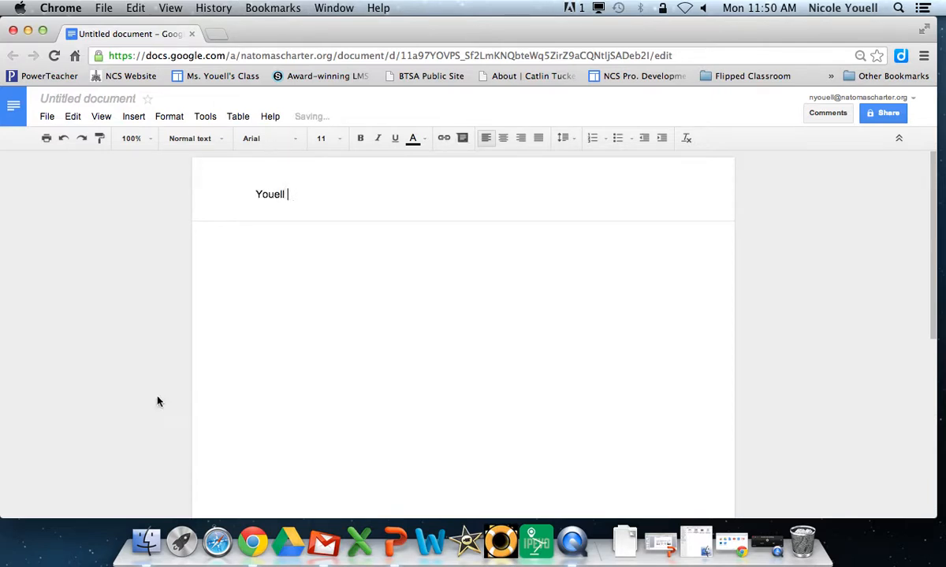
left_click(131, 117)
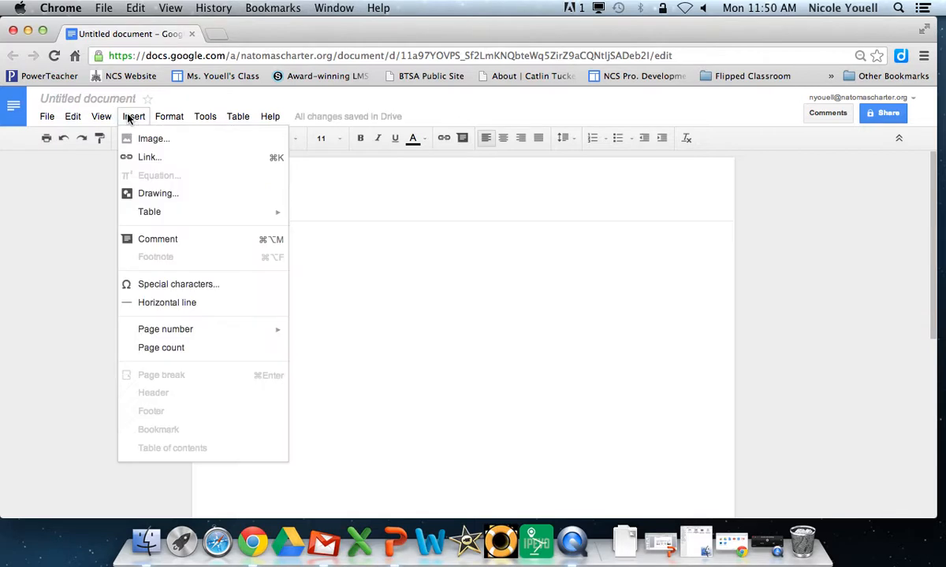
mouse_move(165, 331)
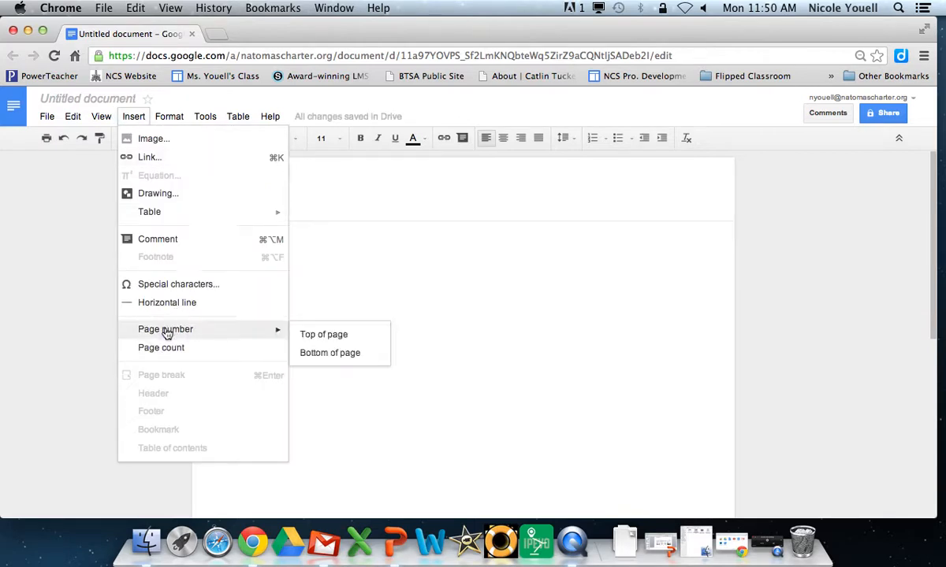
left_click(312, 336)
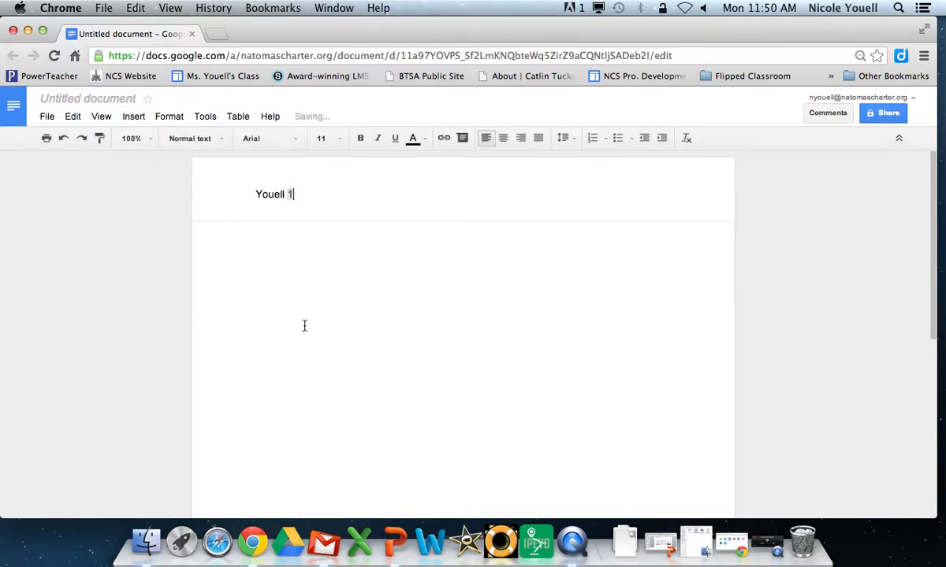
left_click_drag(253, 194, 323, 199)
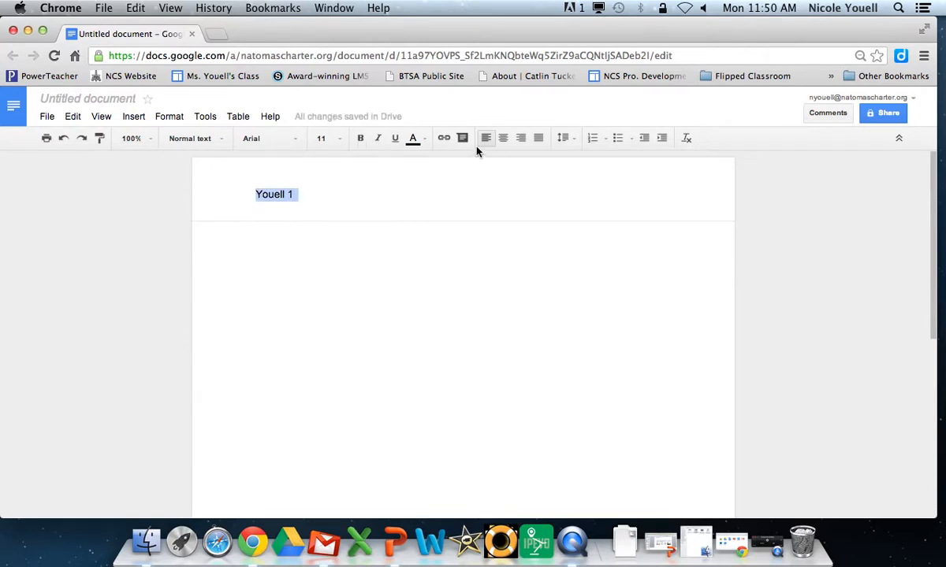
left_click(520, 138)
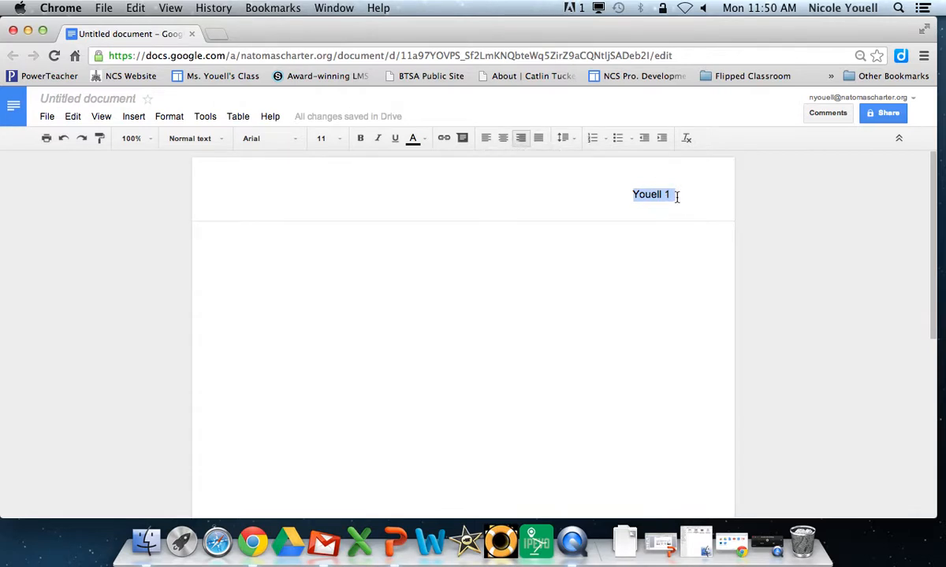
Step: Format the right-aligned header text as Cambria 12 pt and return to the body
left_click(292, 142)
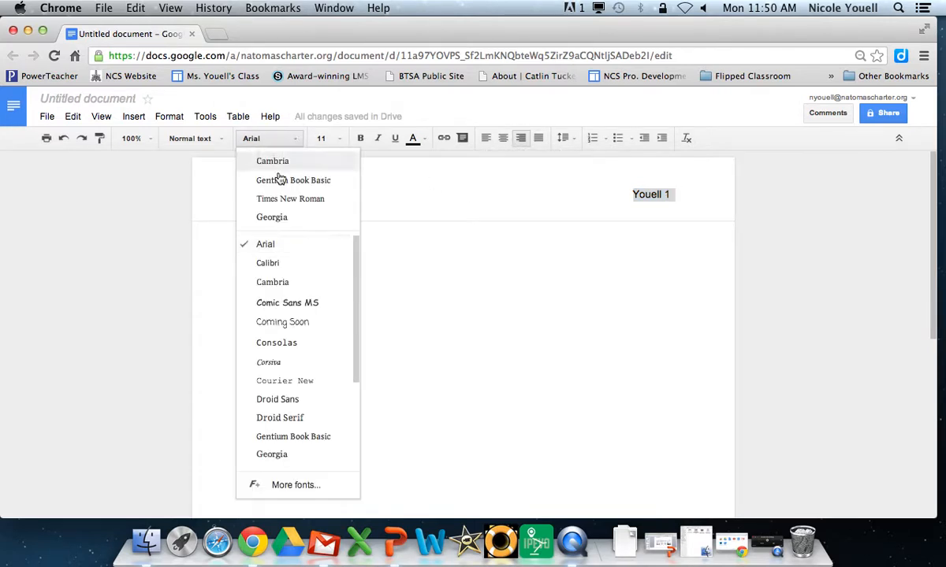
left_click(277, 162)
left_click(335, 140)
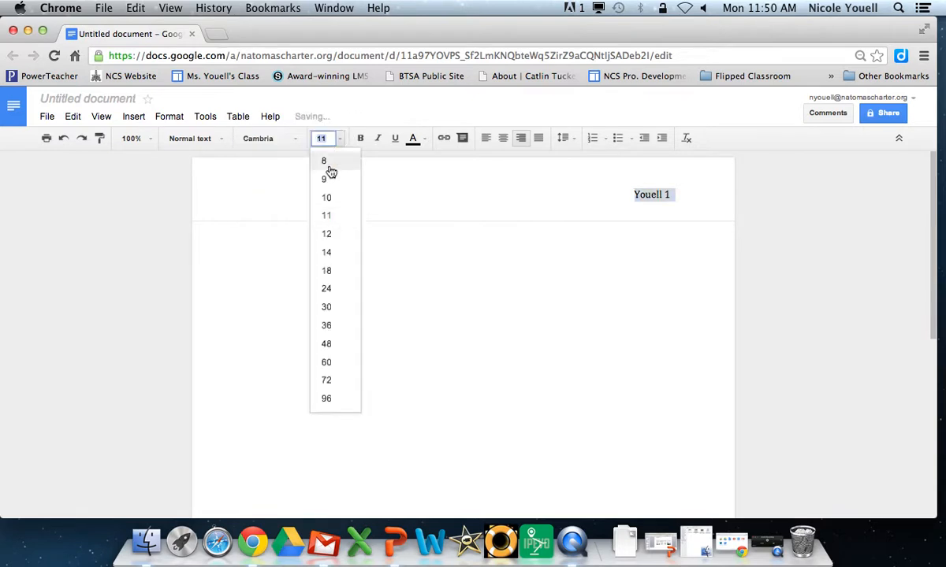
left_click(334, 235)
left_click(631, 208)
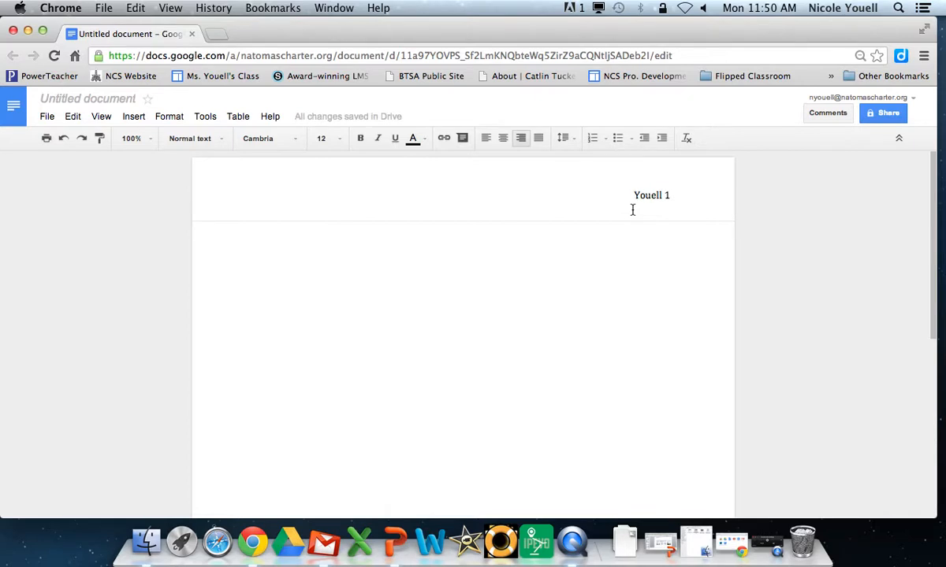
left_click(512, 266)
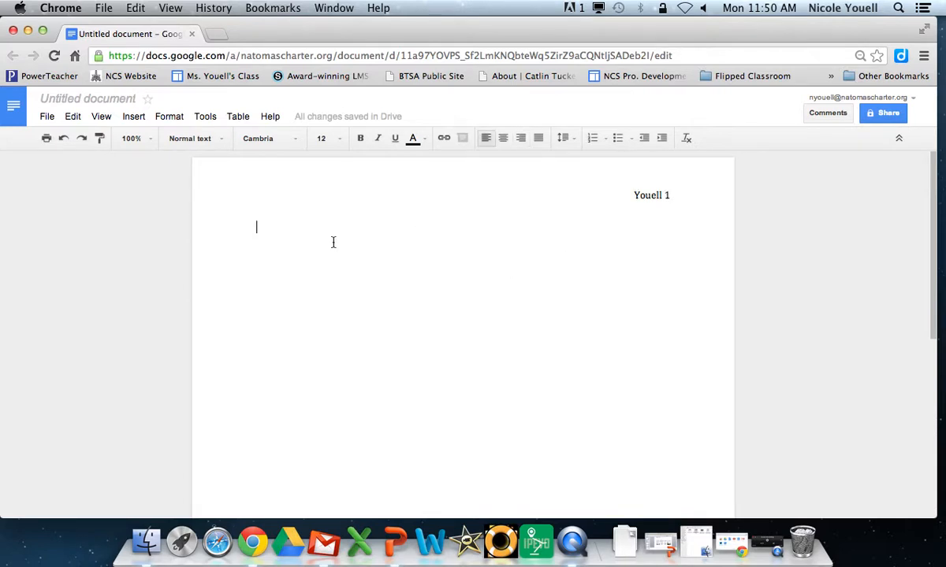
Step: Type the heading lines: student's name, teacher's name, 'English 9/ Period 3', '18 November 2013'
type("Nic")
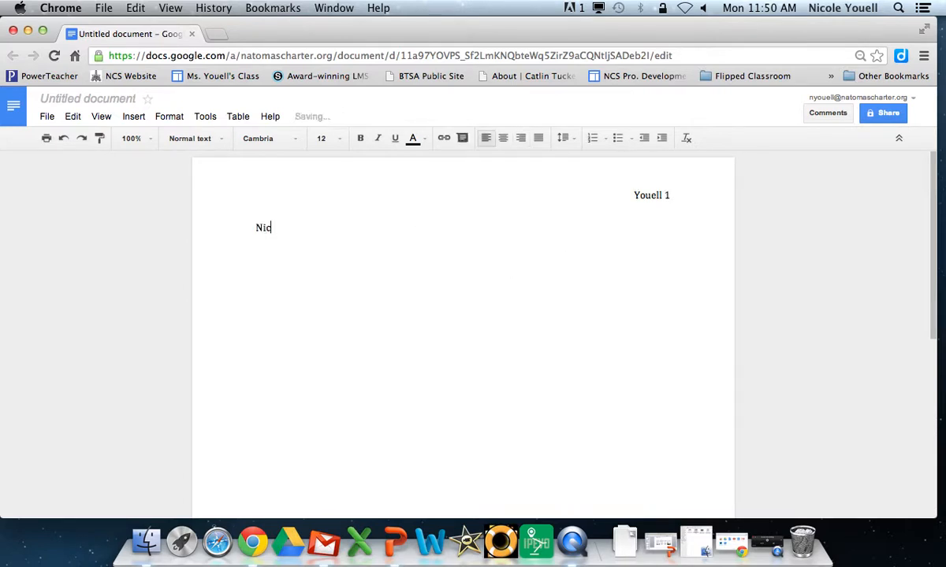
type("ole Youell")
key("Return")
type("Ms. Youell")
key("Return")
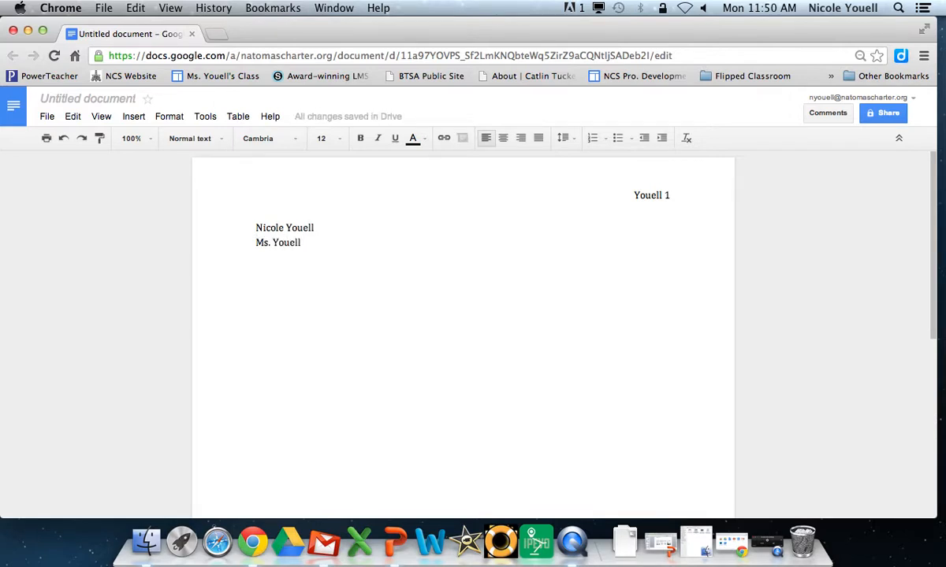
type("English")
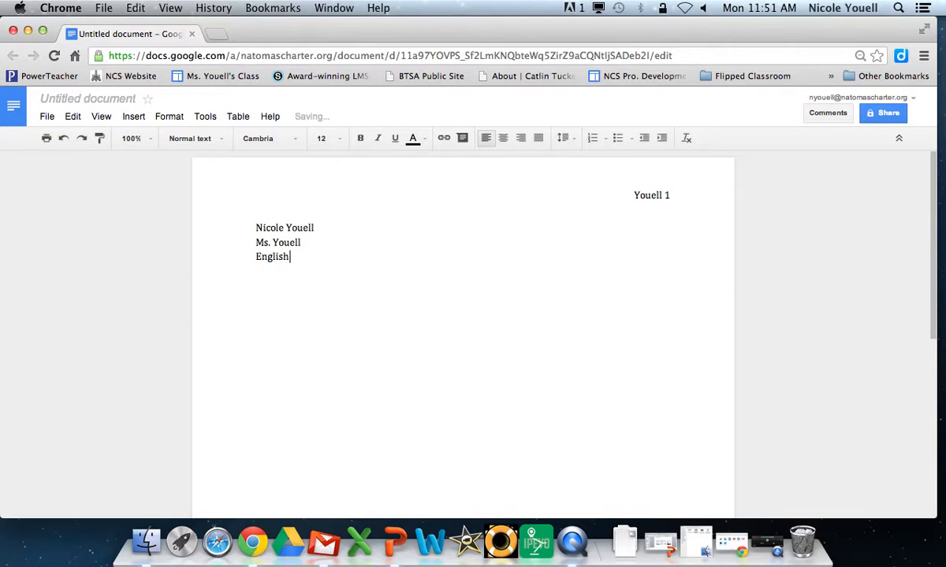
type(" 9/ Period 3")
key("Return")
type("18 Novem")
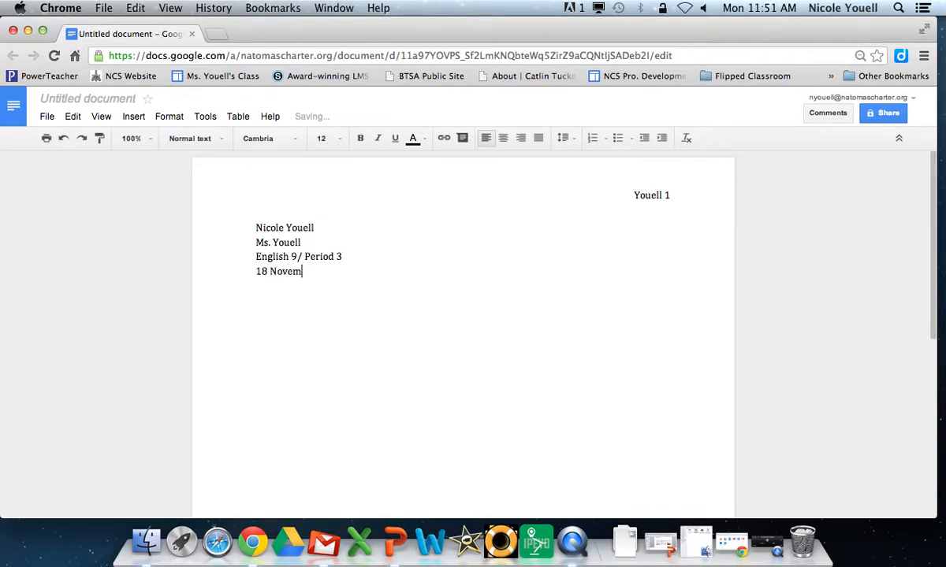
type("ber 2013")
left_click(239, 207)
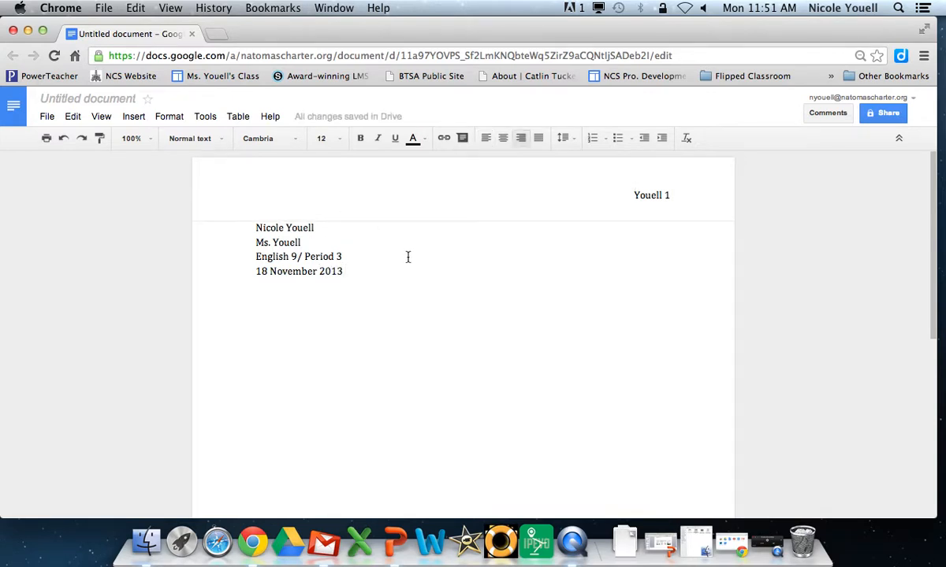
left_click(332, 264)
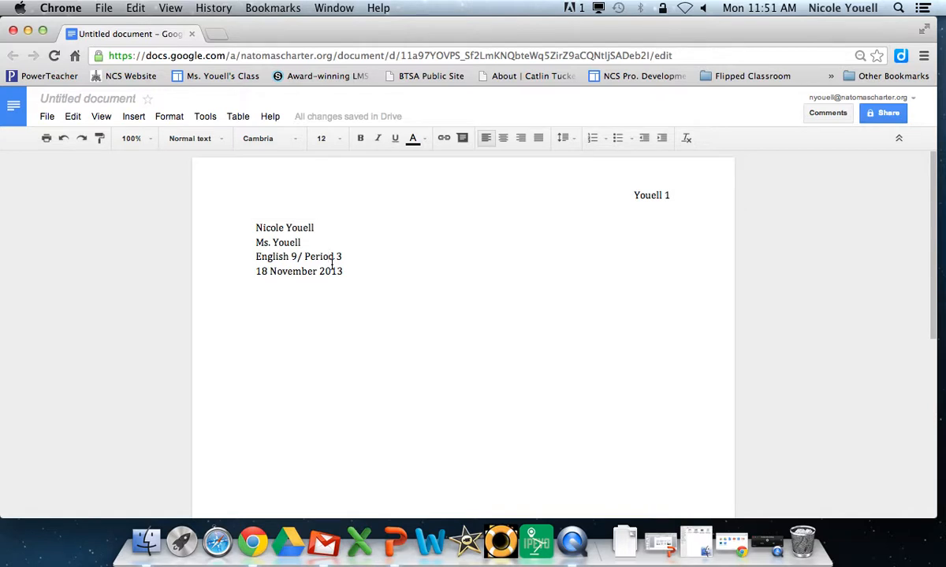
Step: Set the four heading lines to double spacing and start a new line below the date
left_click_drag(249, 226, 524, 415)
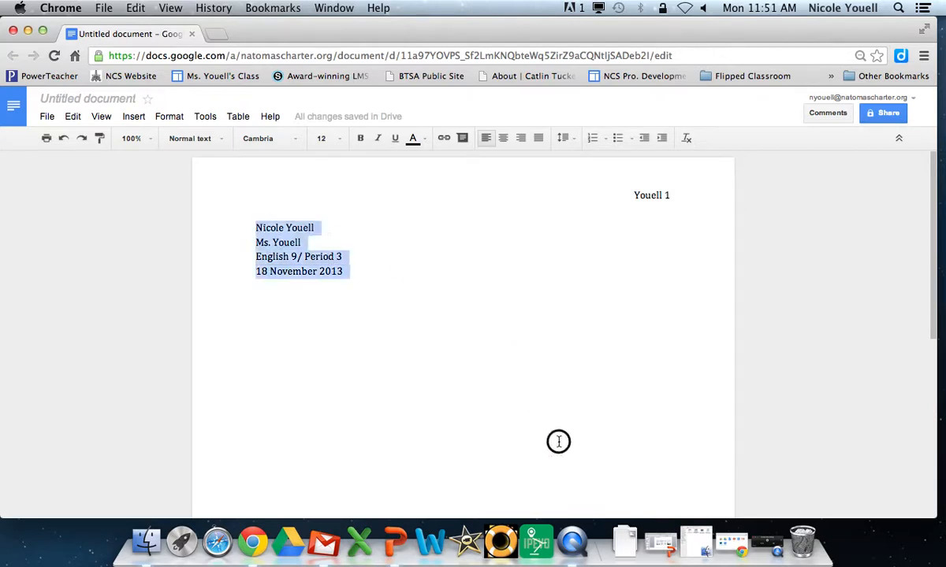
left_click(573, 143)
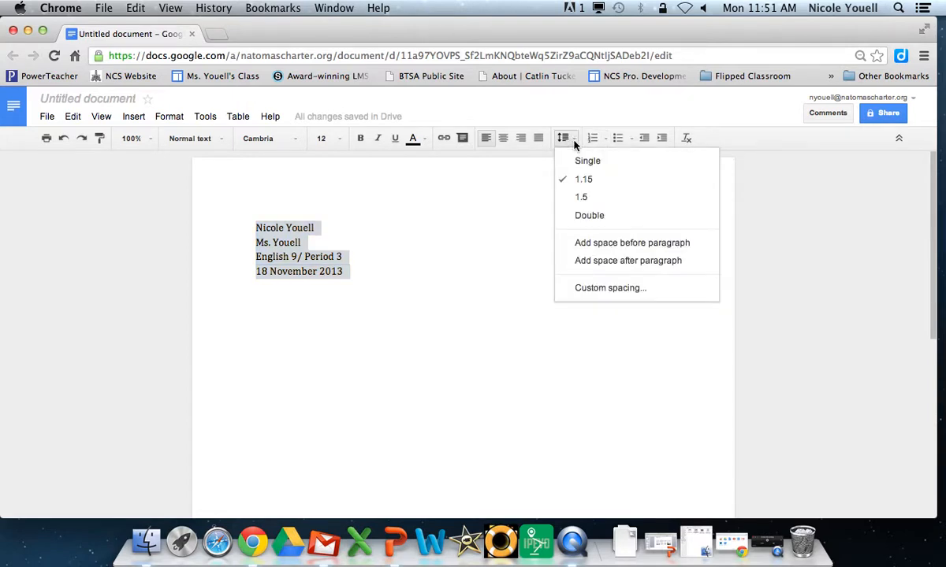
left_click(583, 217)
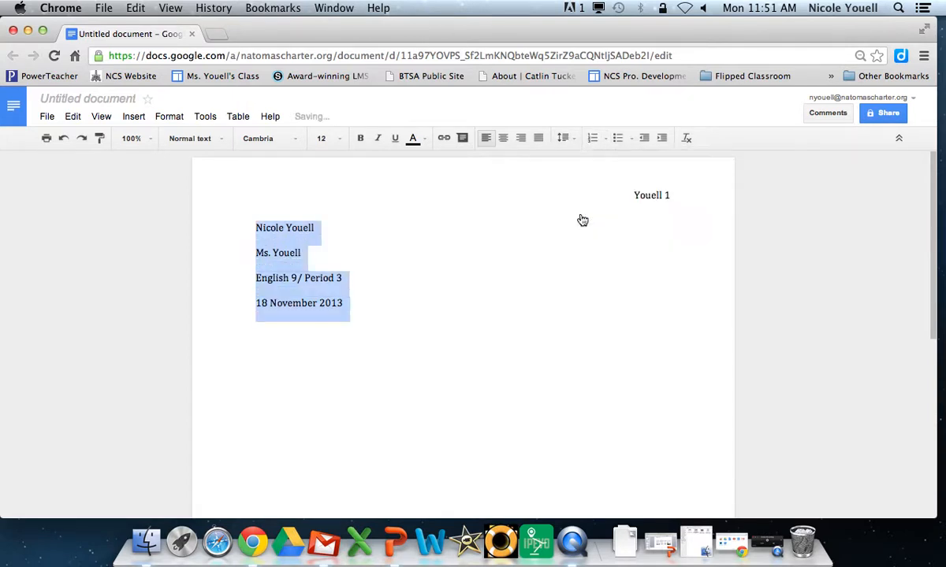
left_click(426, 324)
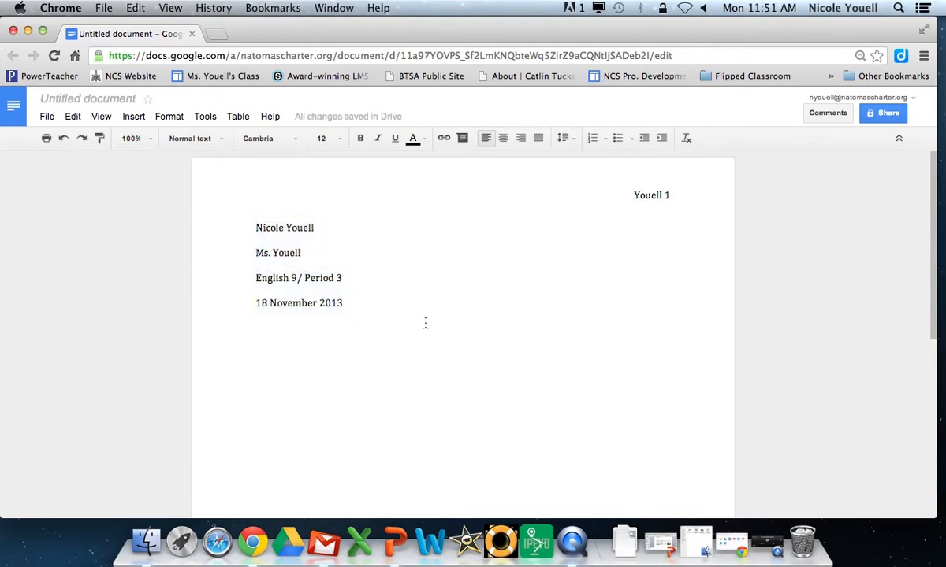
key("Return")
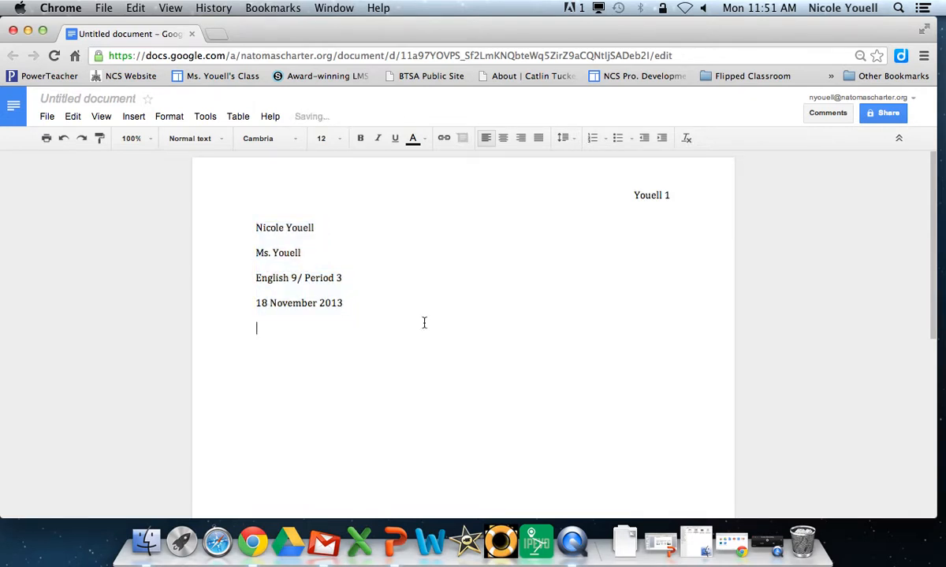
Step: Add a centered 'Title' line, then left-align the empty line below it
left_click(502, 142)
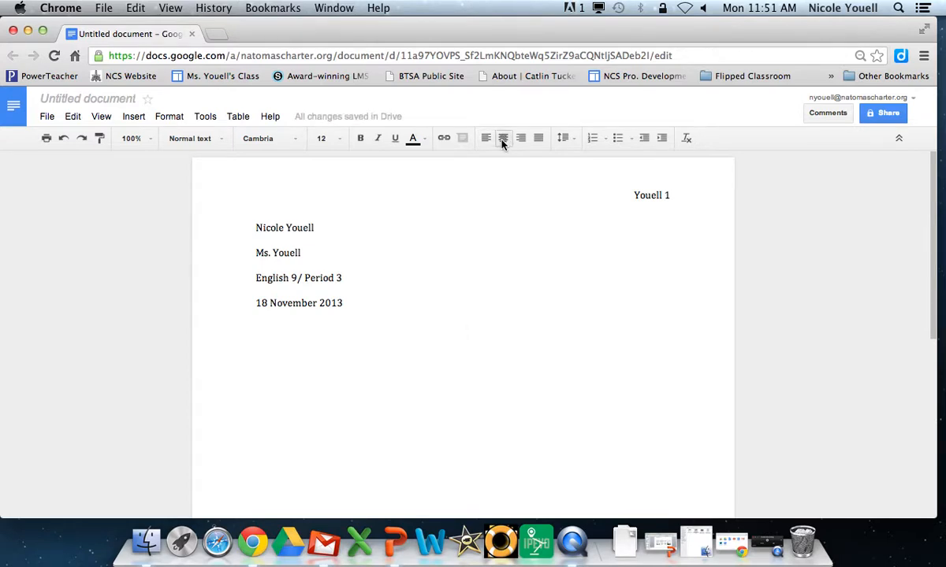
type("Title")
key("Return")
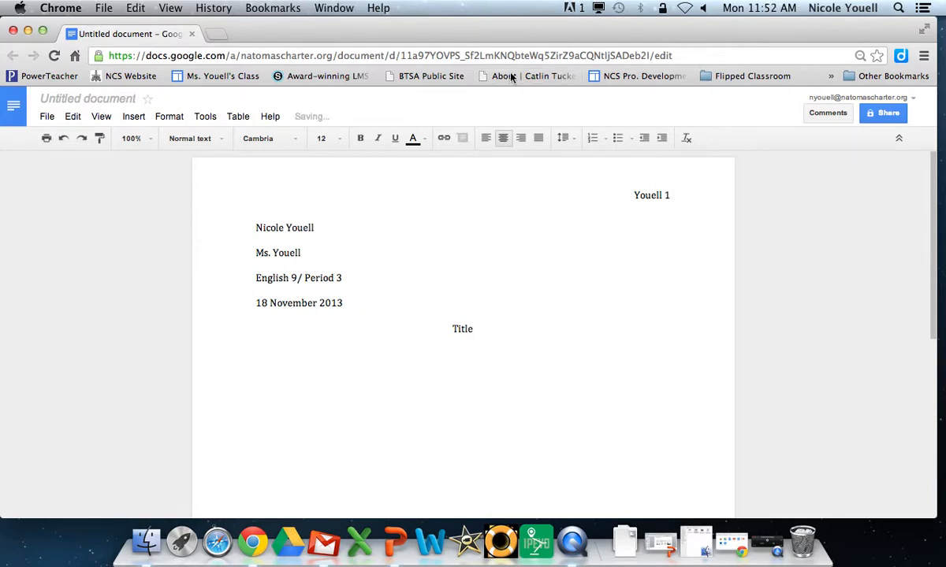
left_click(485, 141)
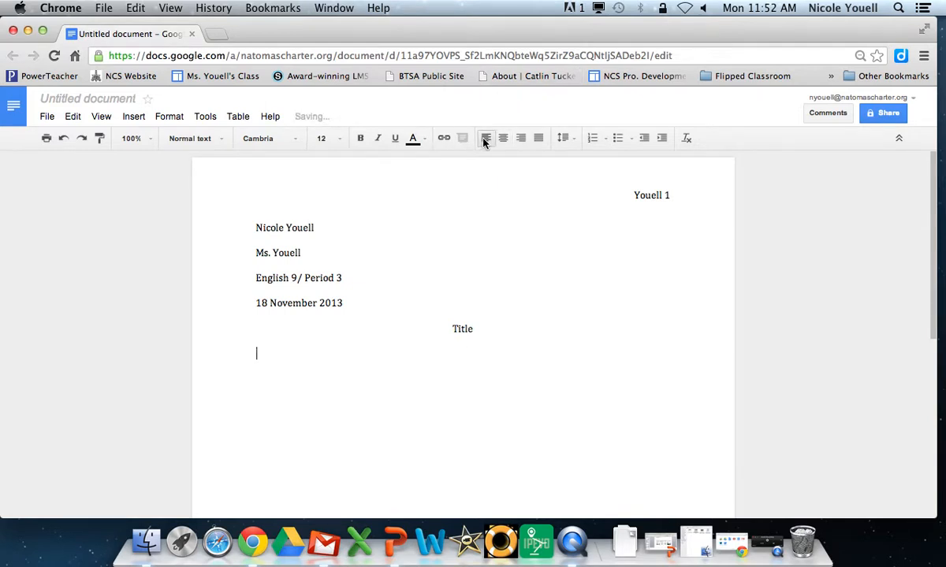
Step: Indent the first line and type 'You may start writing your essay.'
key("Tab")
type("You may star")
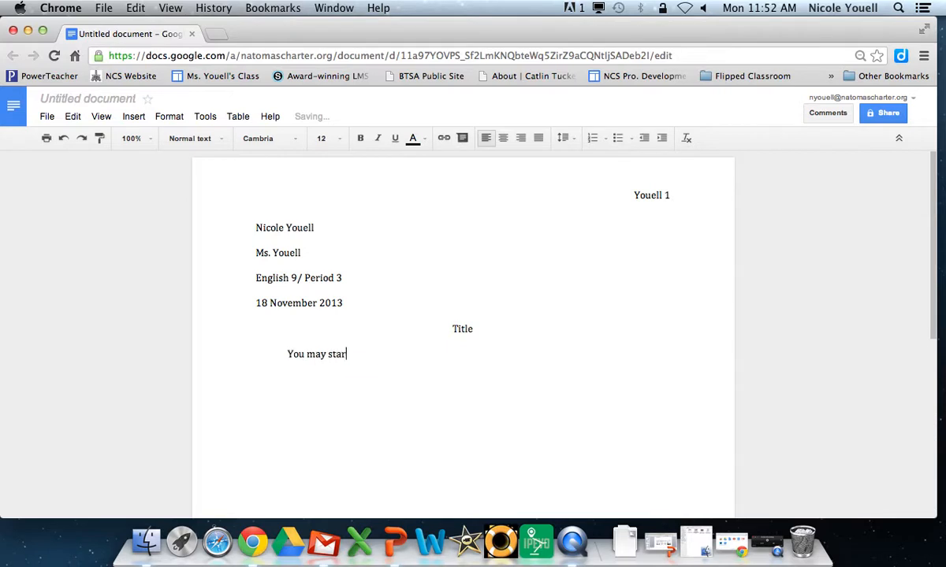
type("t writing your essay.")
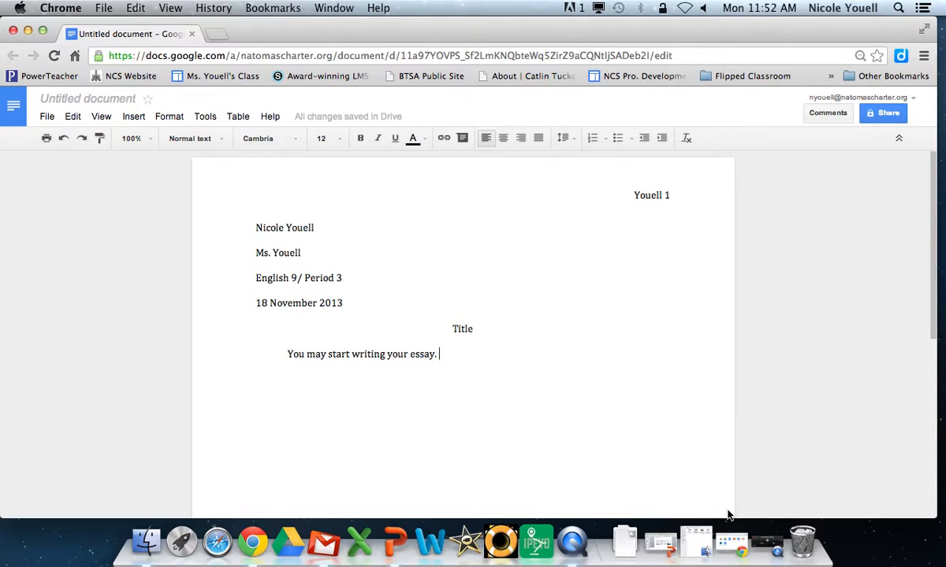
left_click(762, 546)
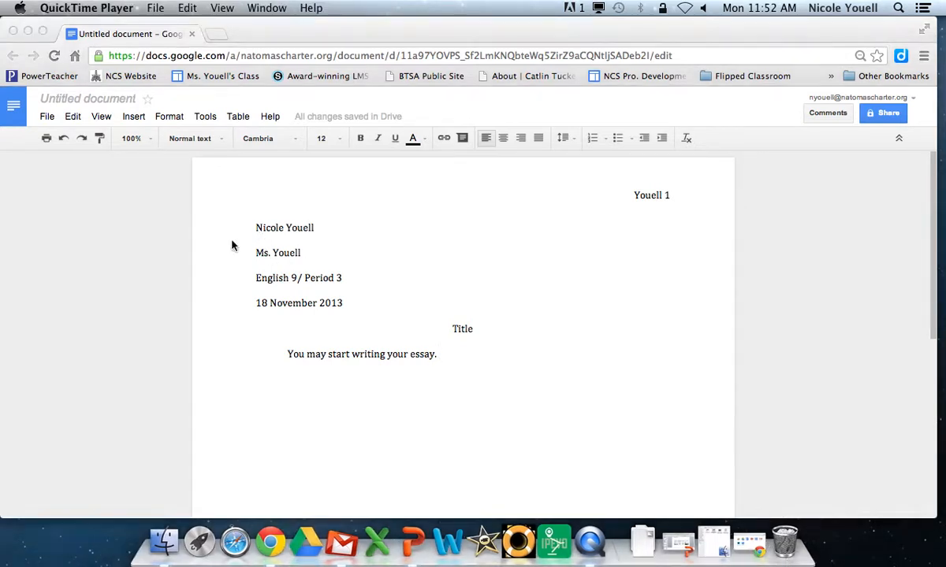